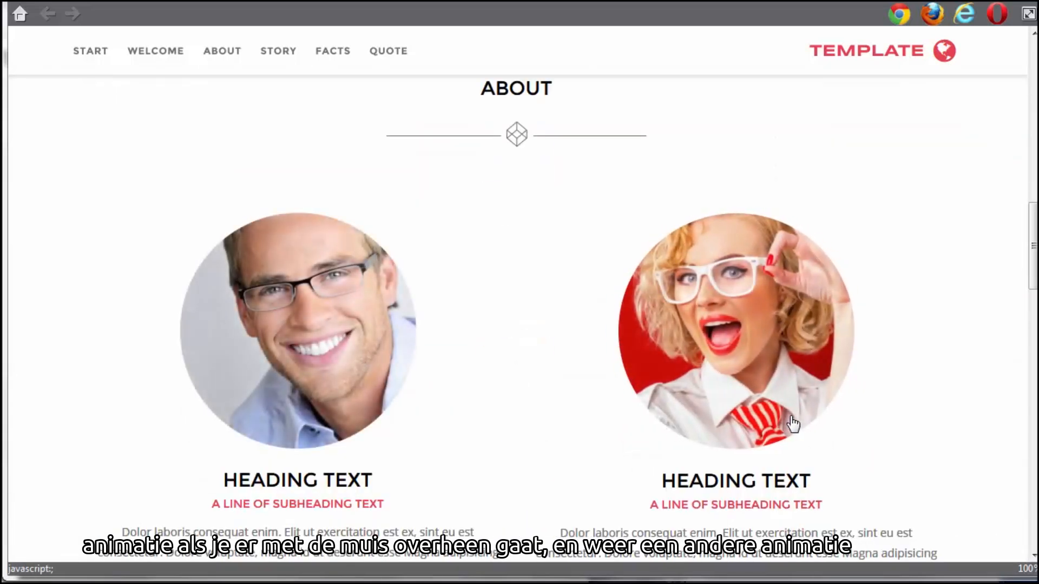
Step: Test the two ABOUT photos' click and mouse-over animations in the preview and view the FACTS section's reveal animation
click(792, 423)
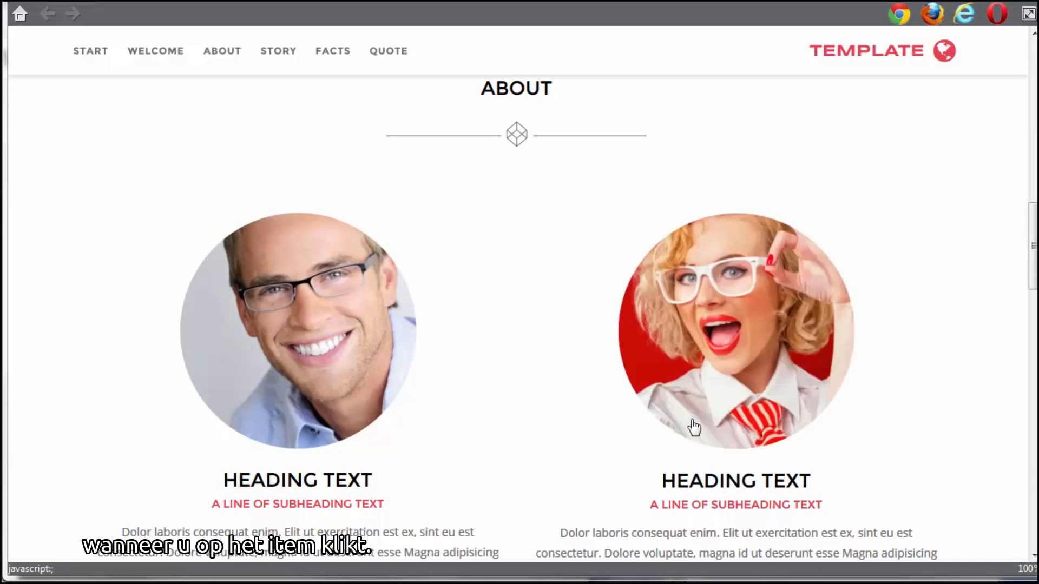
click(353, 422)
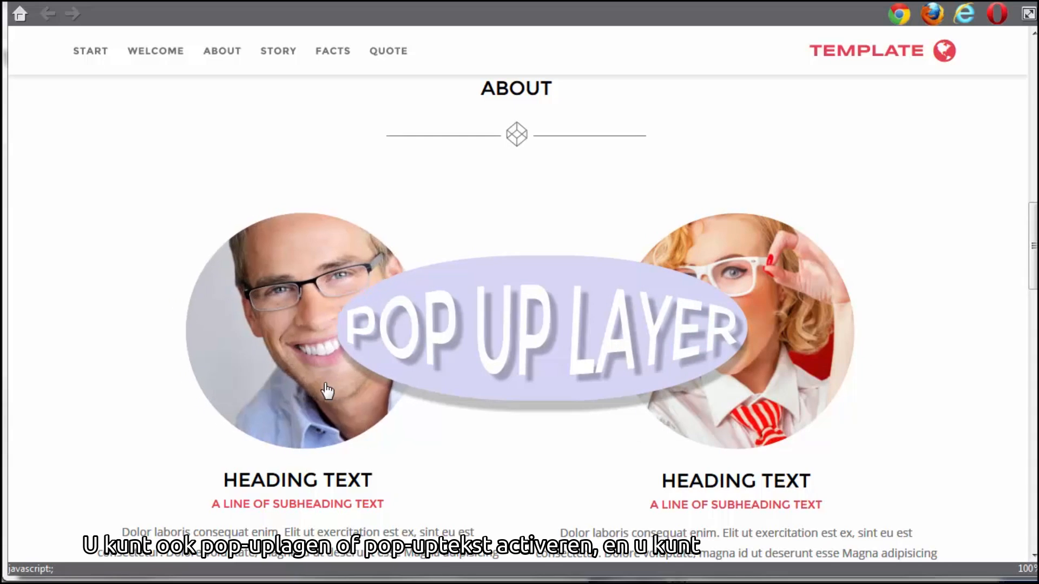
mouse_move(327, 390)
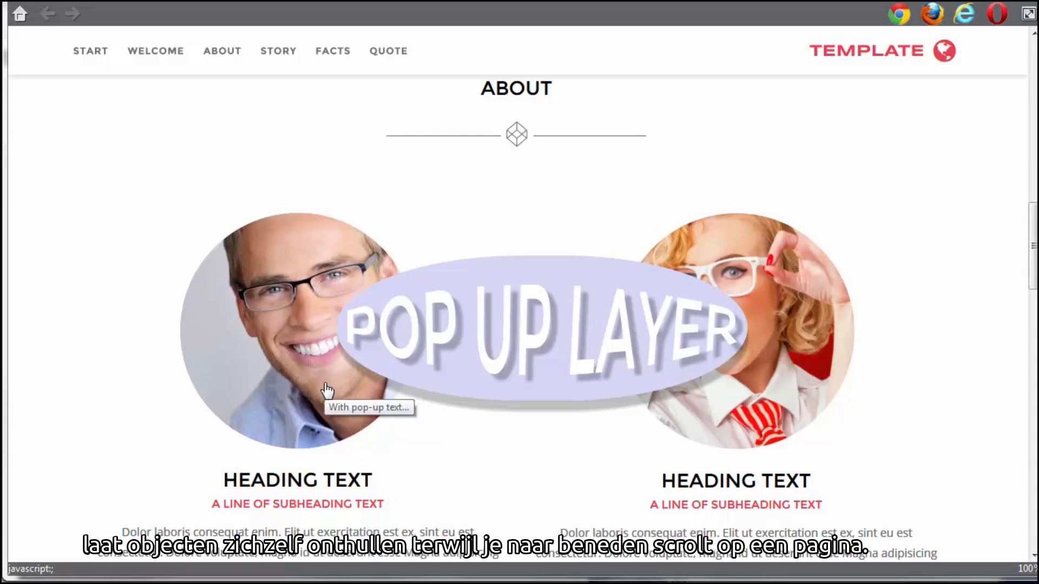
scroll(327, 386, down, 15)
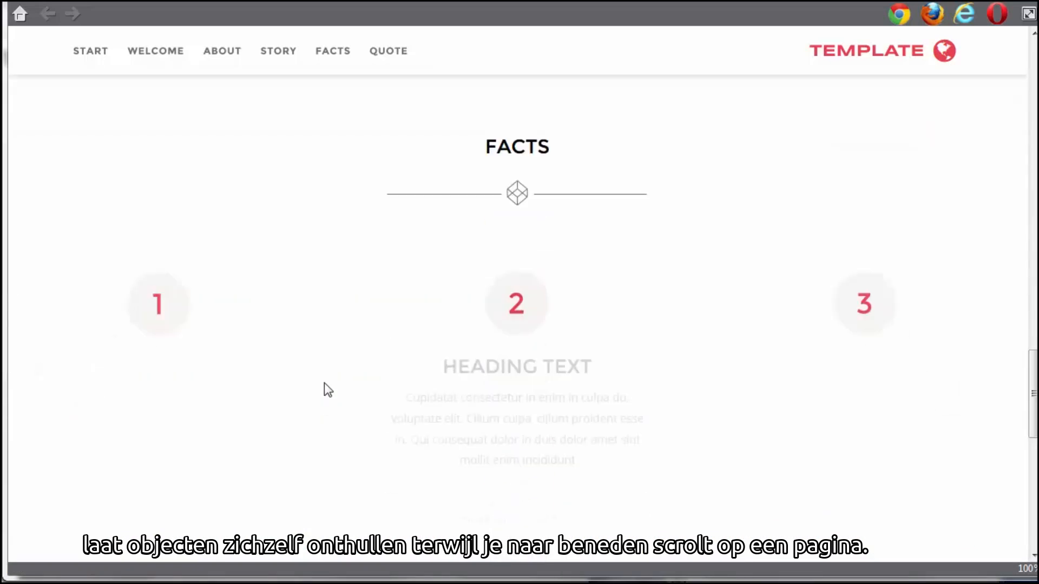
scroll(324, 383, down, 8)
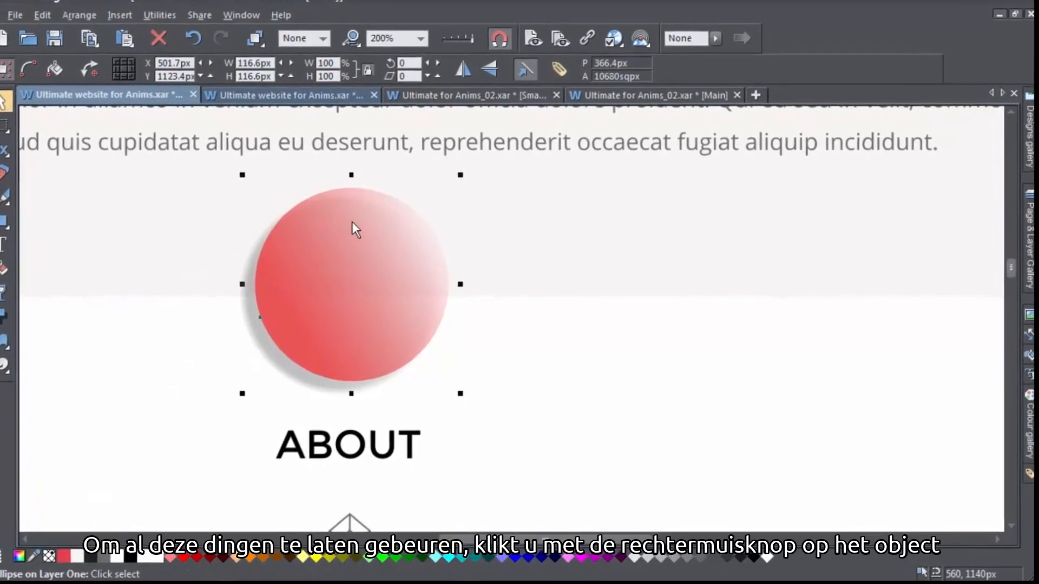
Step: Open the web animation settings of the red circle above the ABOUT heading and review its Click/Touch and Reveal options
right_click(353, 227)
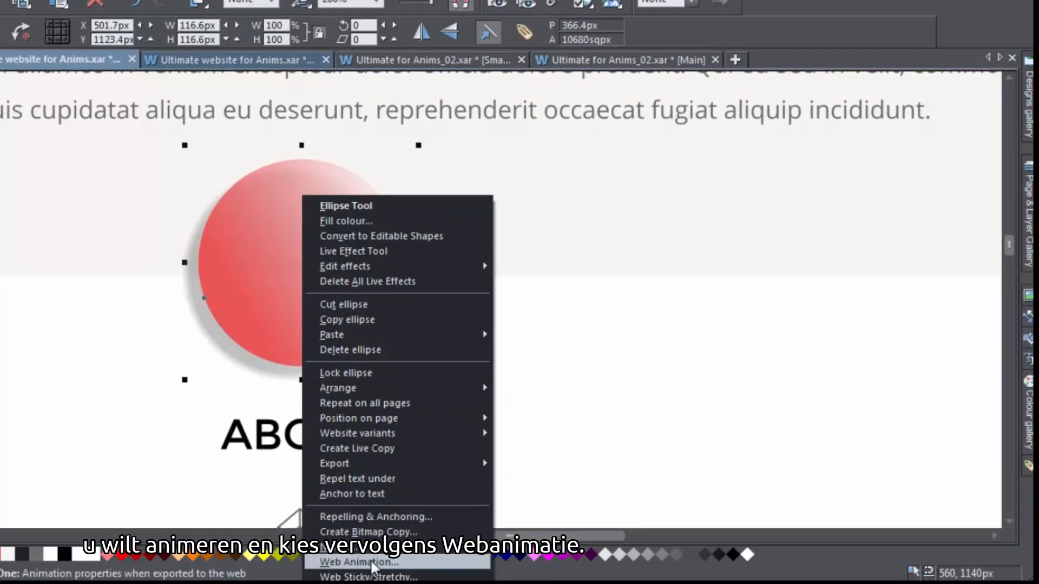
click(385, 560)
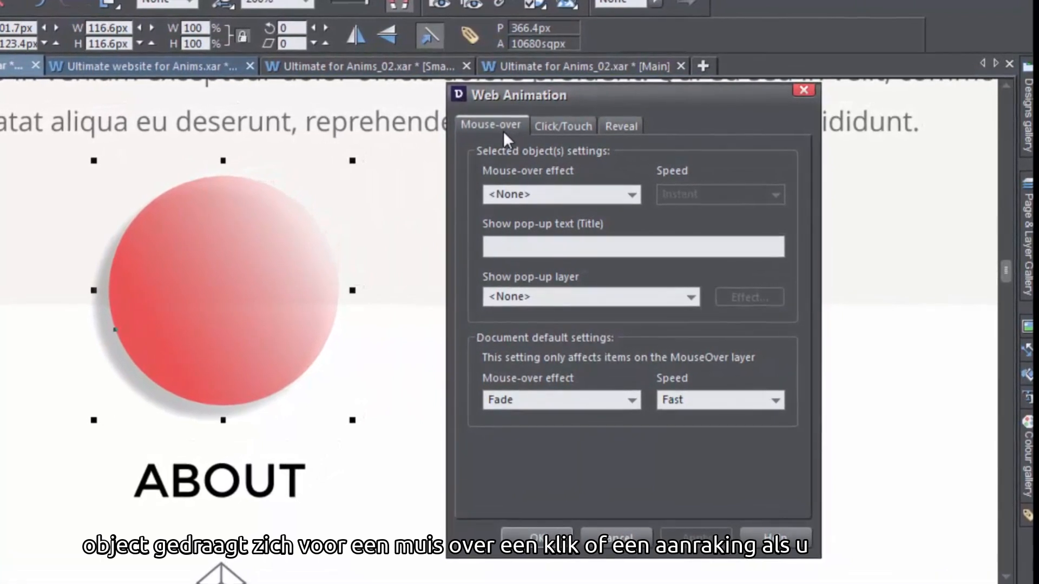
click(538, 124)
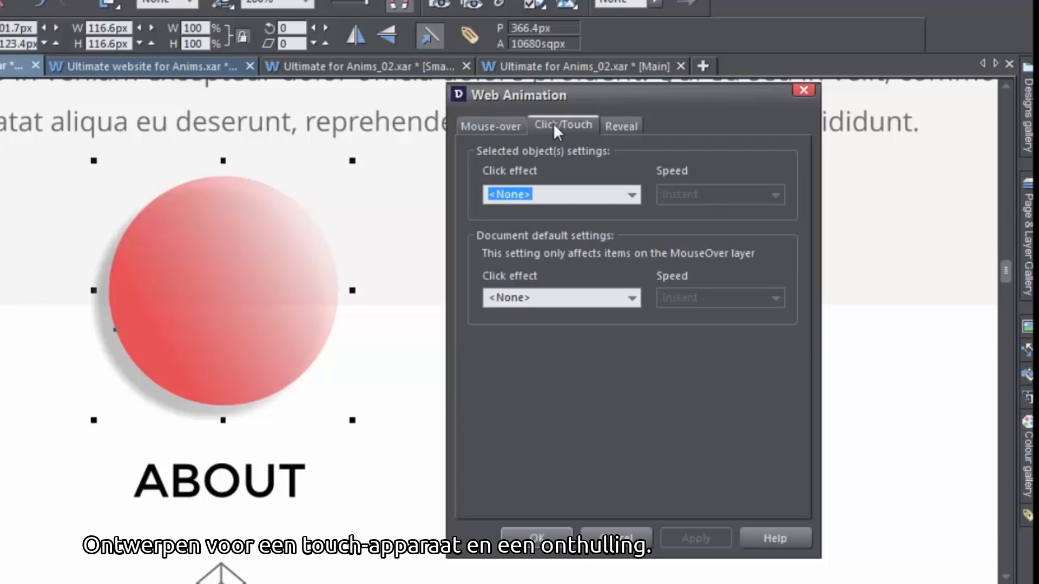
click(607, 126)
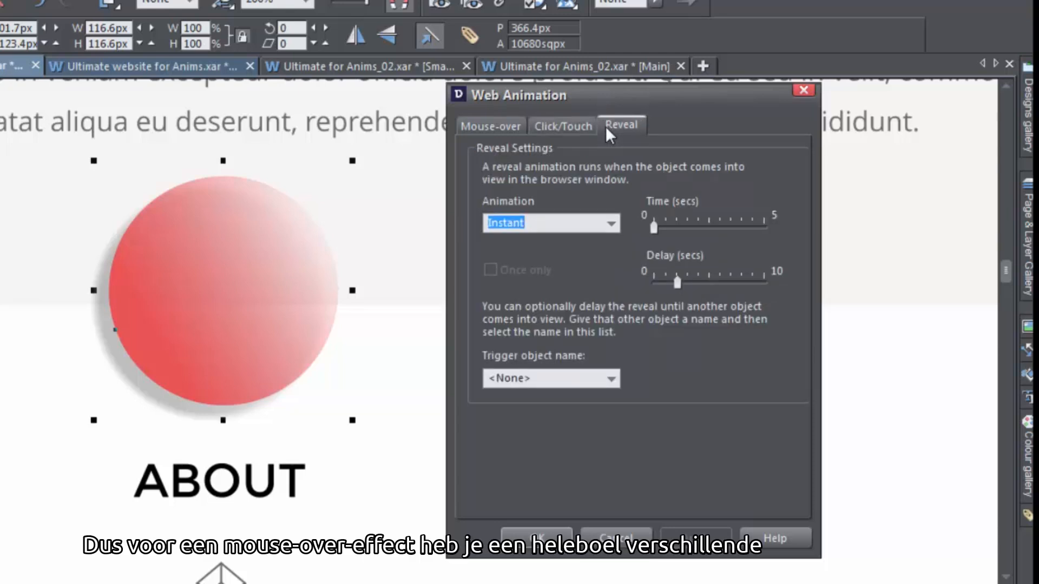
click(517, 125)
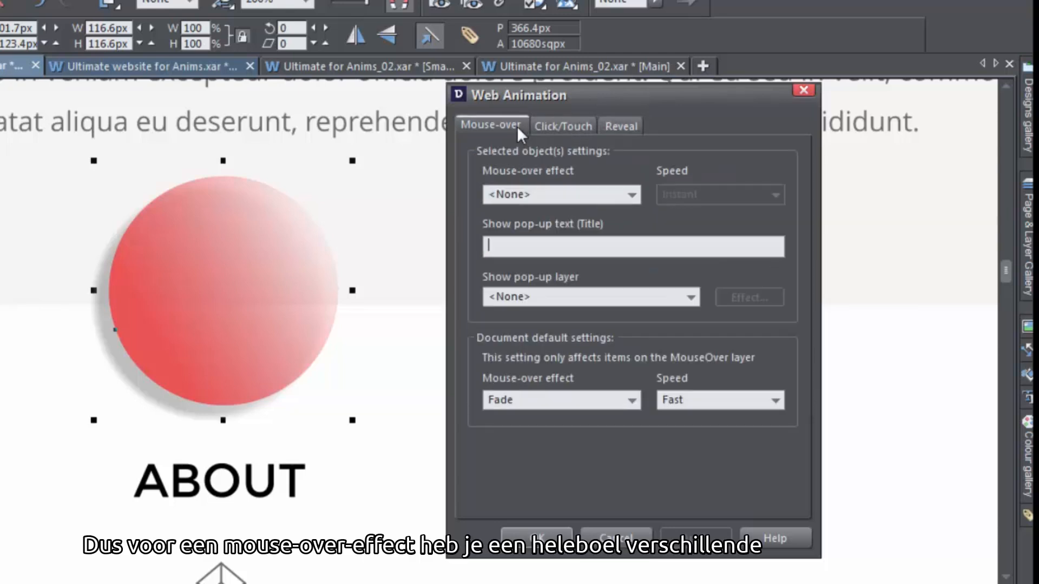
Step: Give the red circle the Bulge mouse-over effect and close its animation settings
click(631, 194)
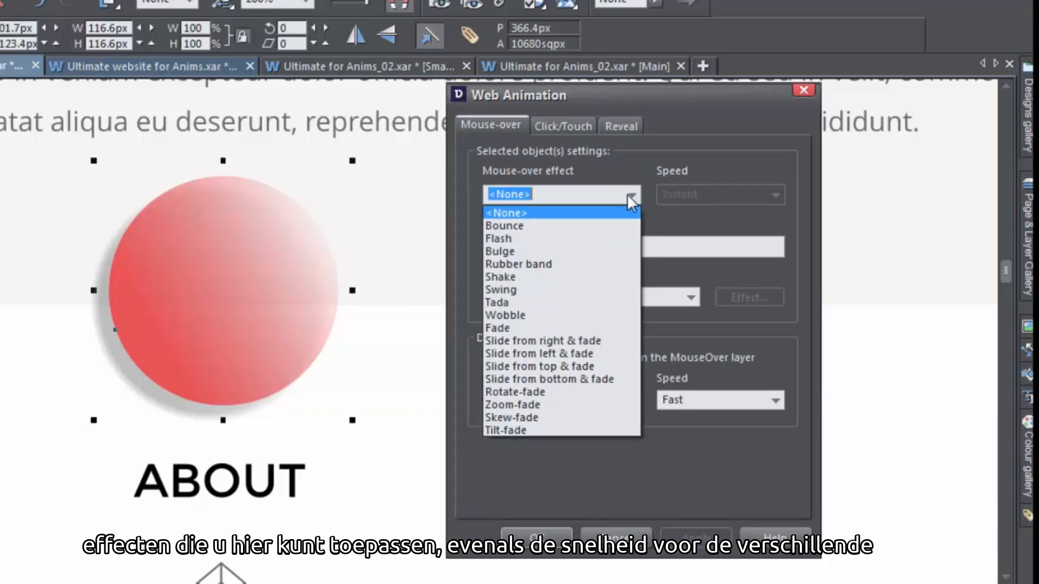
click(607, 252)
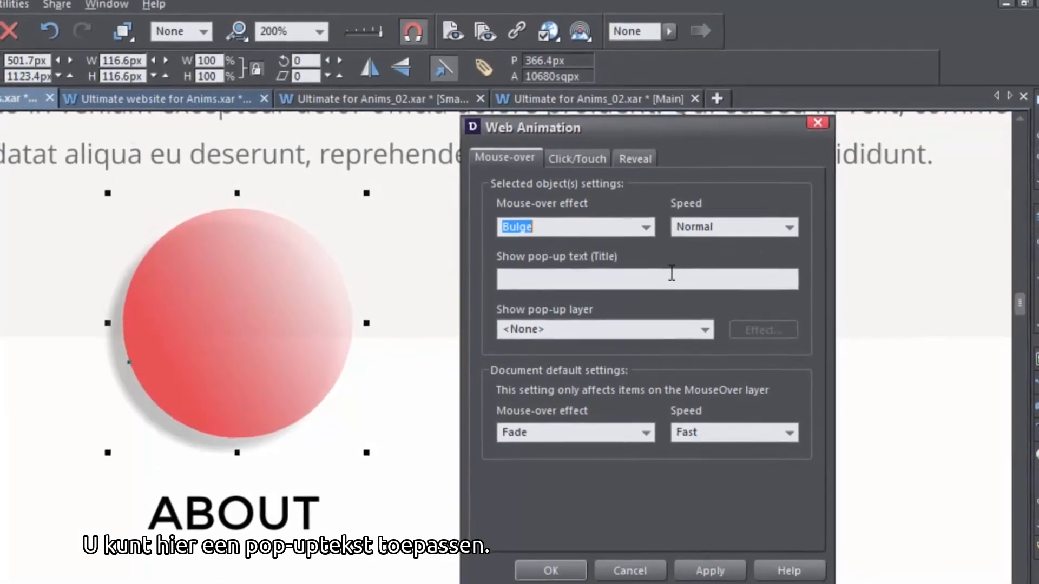
click(663, 277)
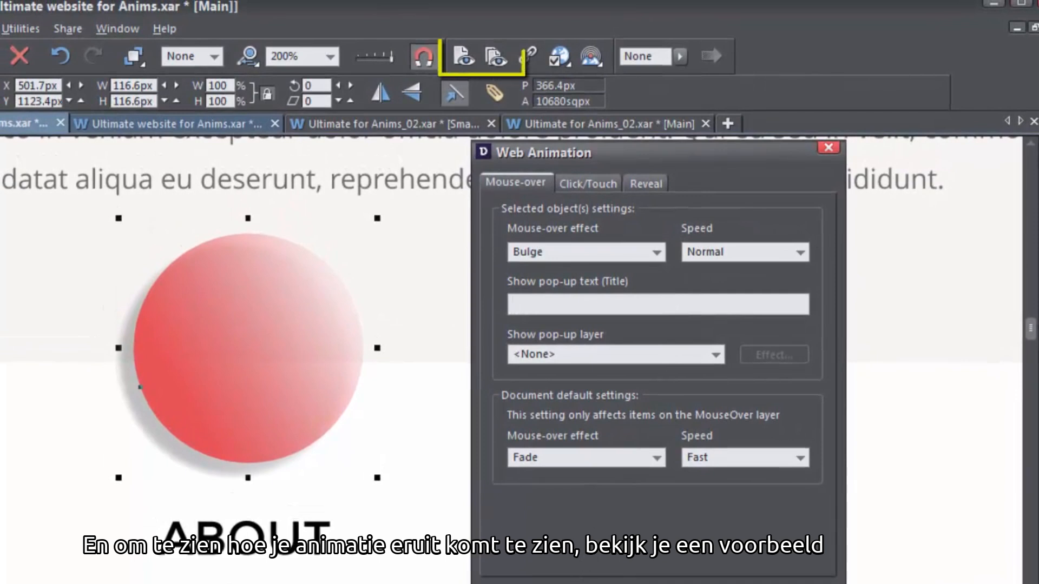
key(Escape)
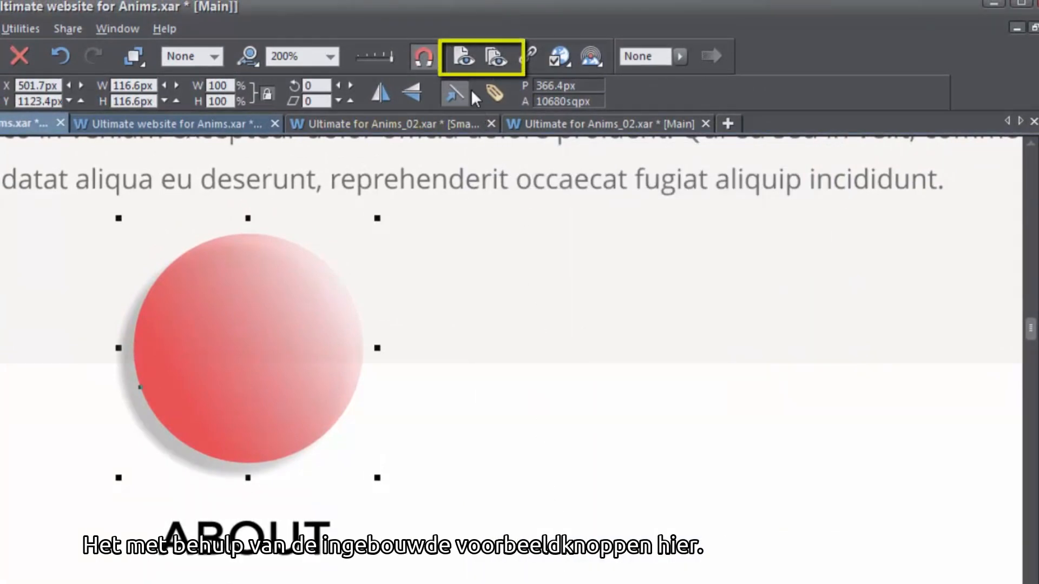
Step: Preview the page to check the red circle's mouse-over animation, and return to the design without further animation changes
click(462, 59)
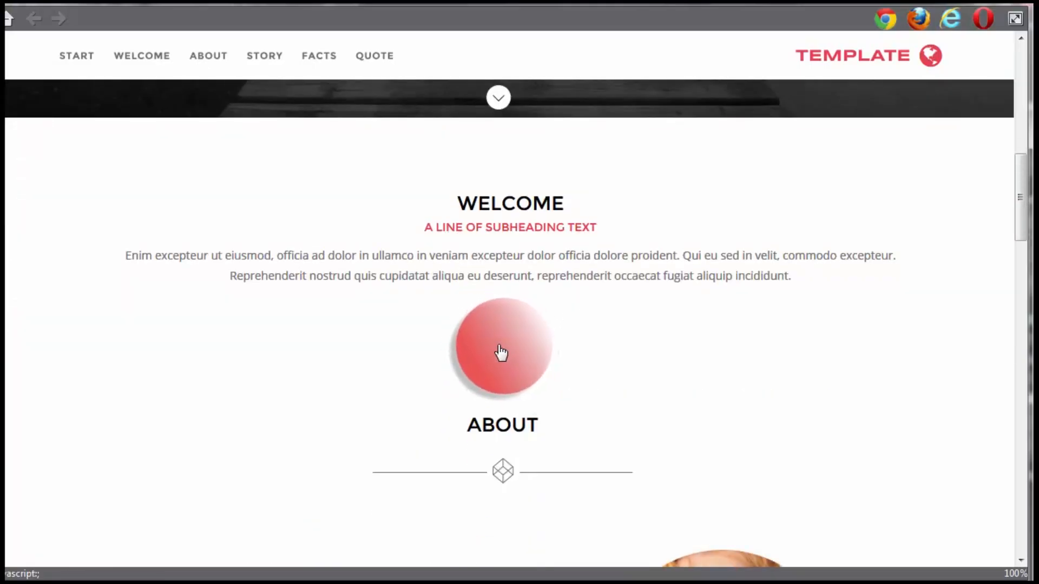
key(Escape)
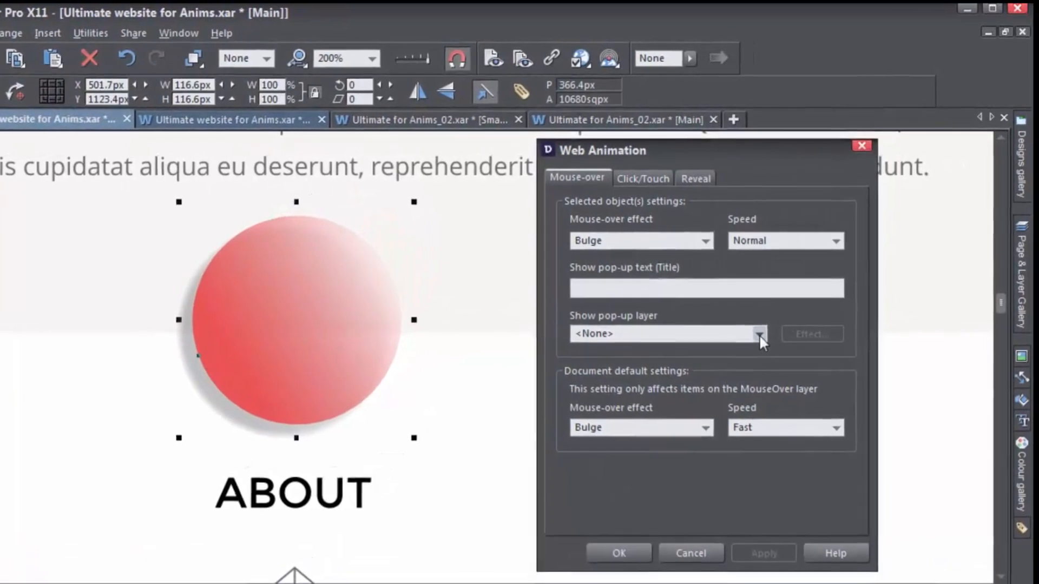
click(688, 556)
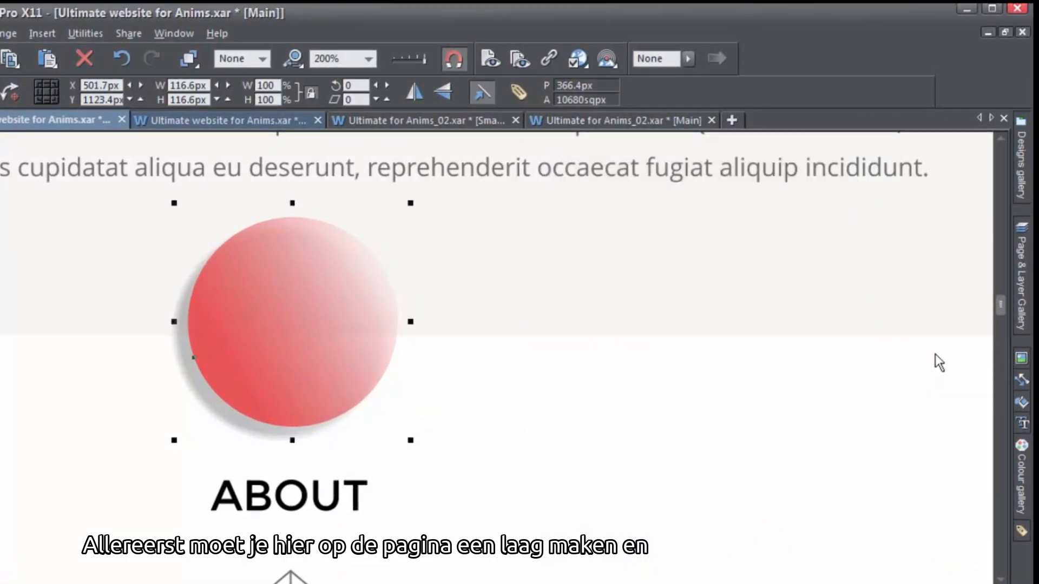
Step: Make Layer 1 of the index page visible and select the clipped photo on it
click(1019, 309)
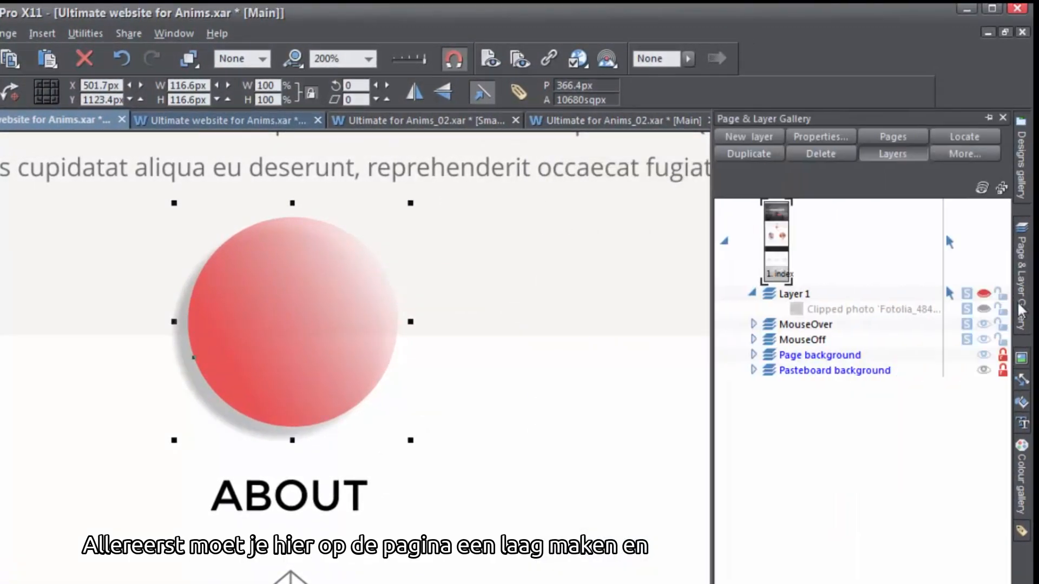
right_click(875, 259)
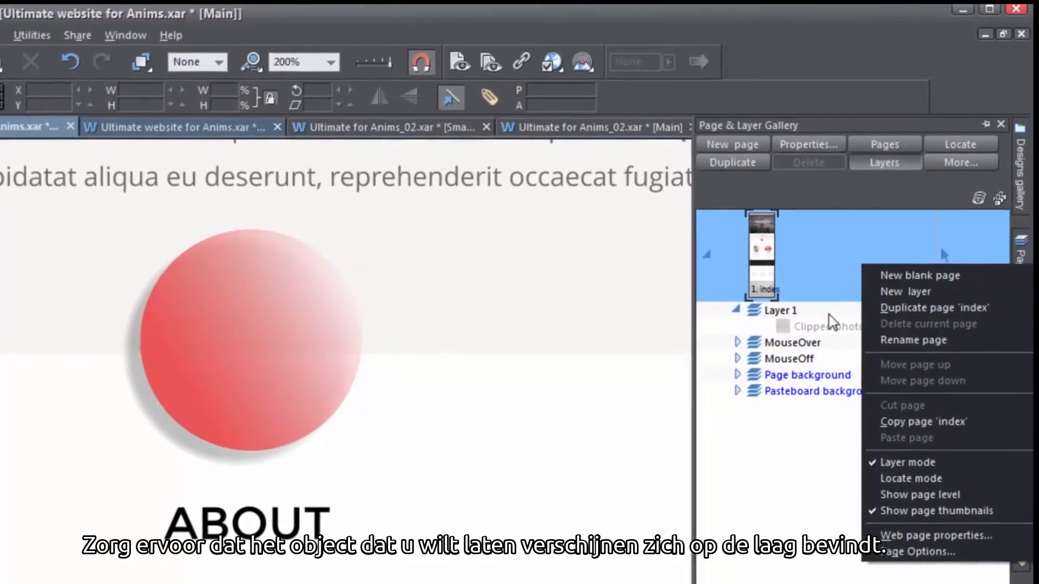
click(905, 301)
click(980, 316)
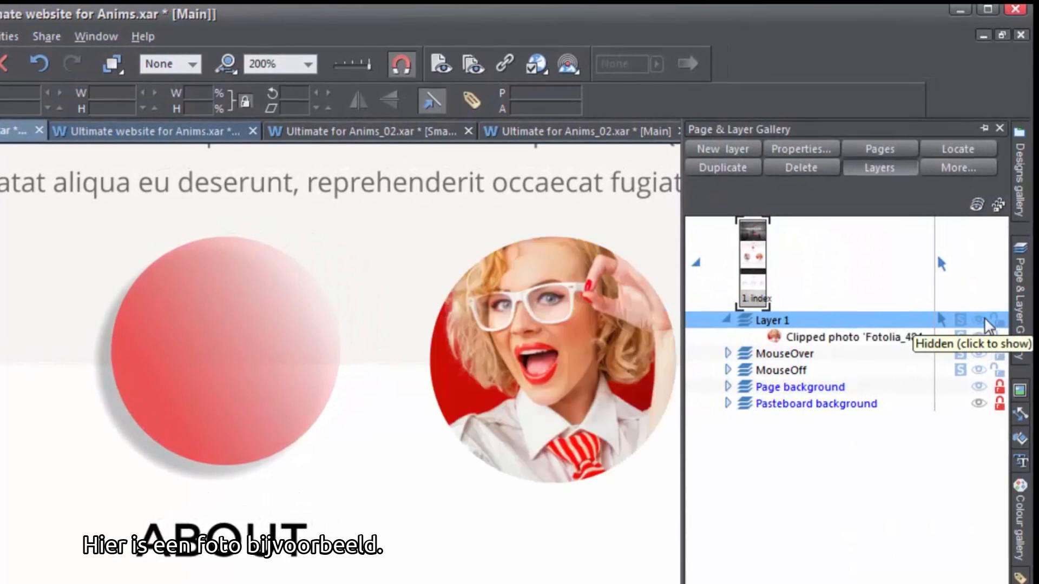
click(895, 341)
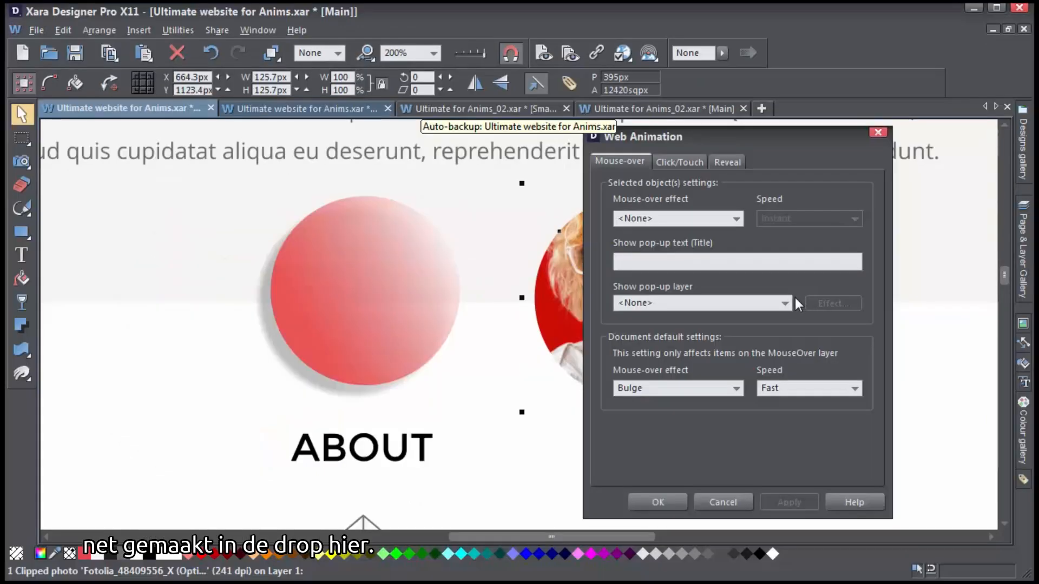
Step: Set Layer 1 as the selected photo's mouse-over pop-up layer with a Fade transition, and preview the page
click(785, 302)
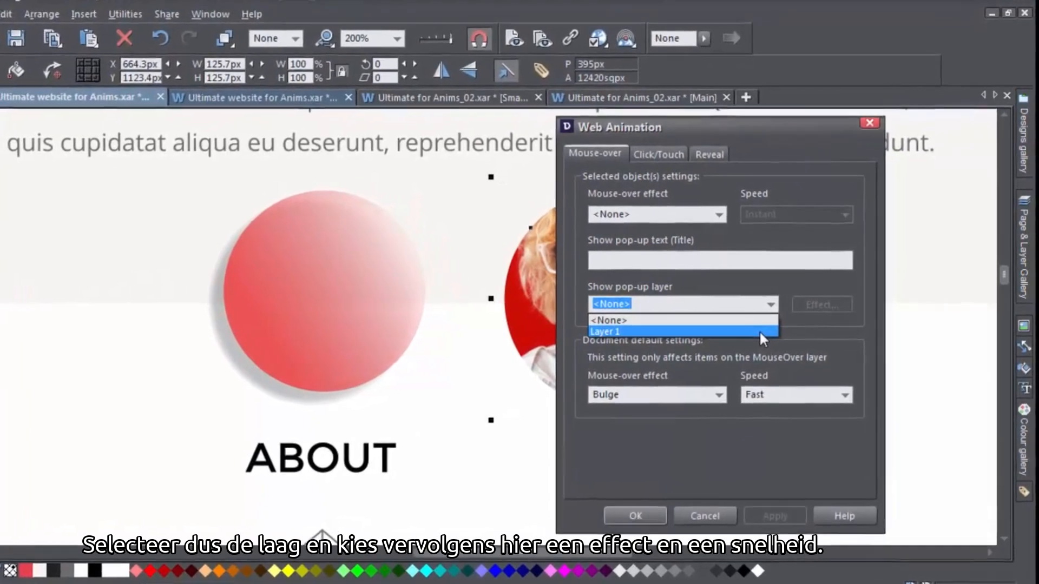
click(759, 331)
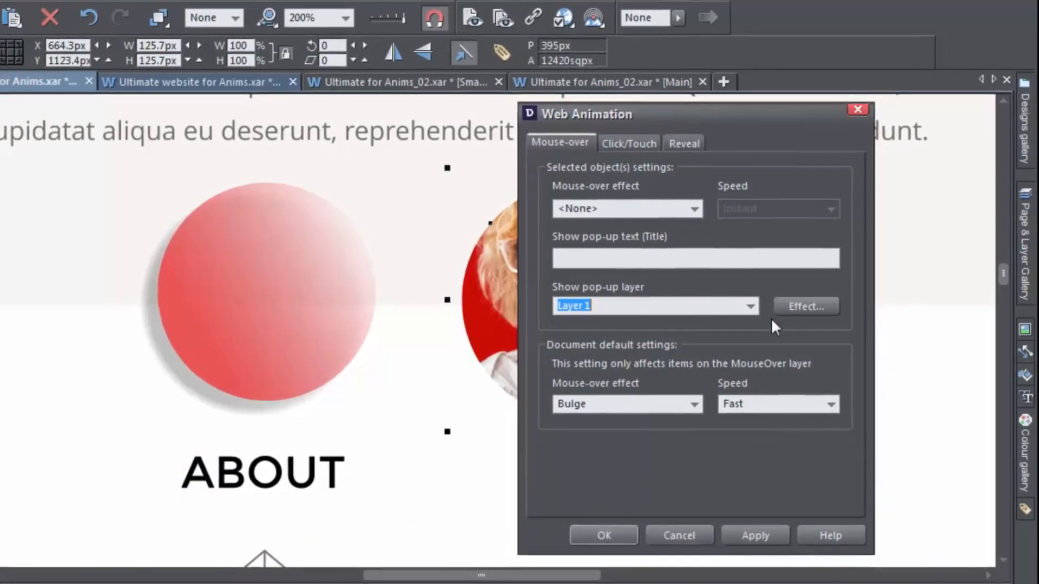
click(779, 307)
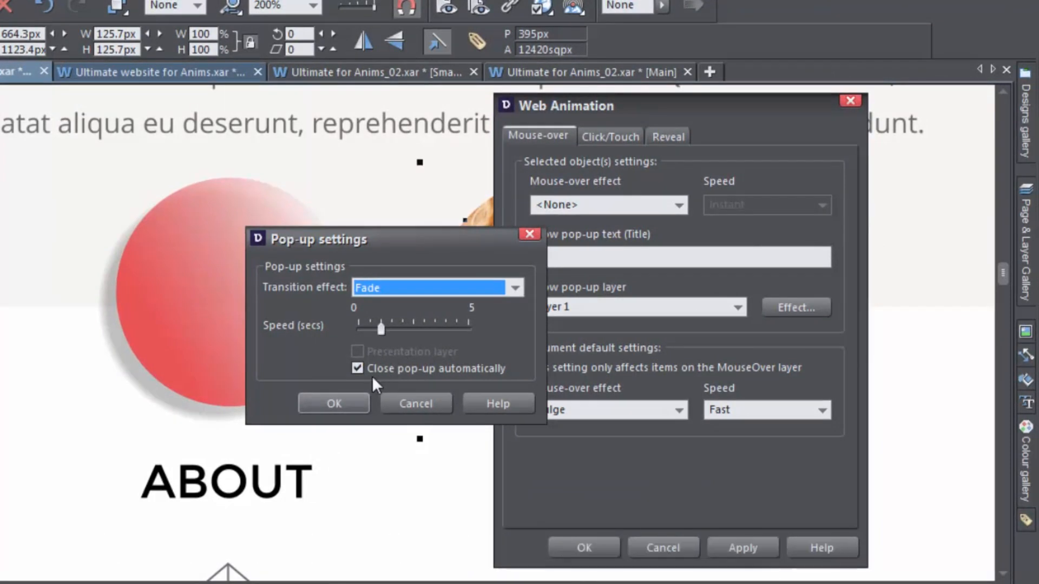
click(331, 403)
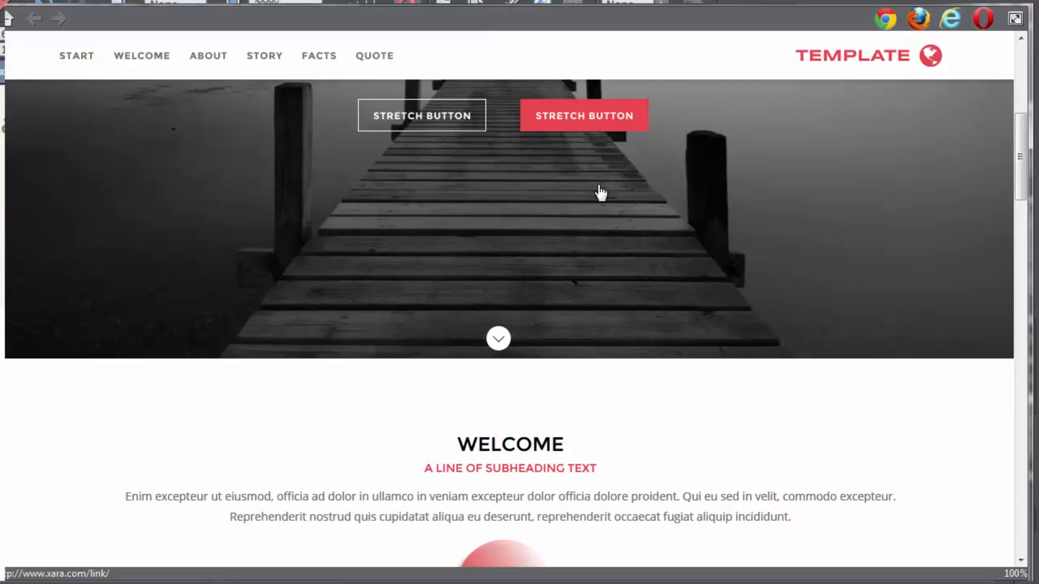
scroll(601, 193, down, 4)
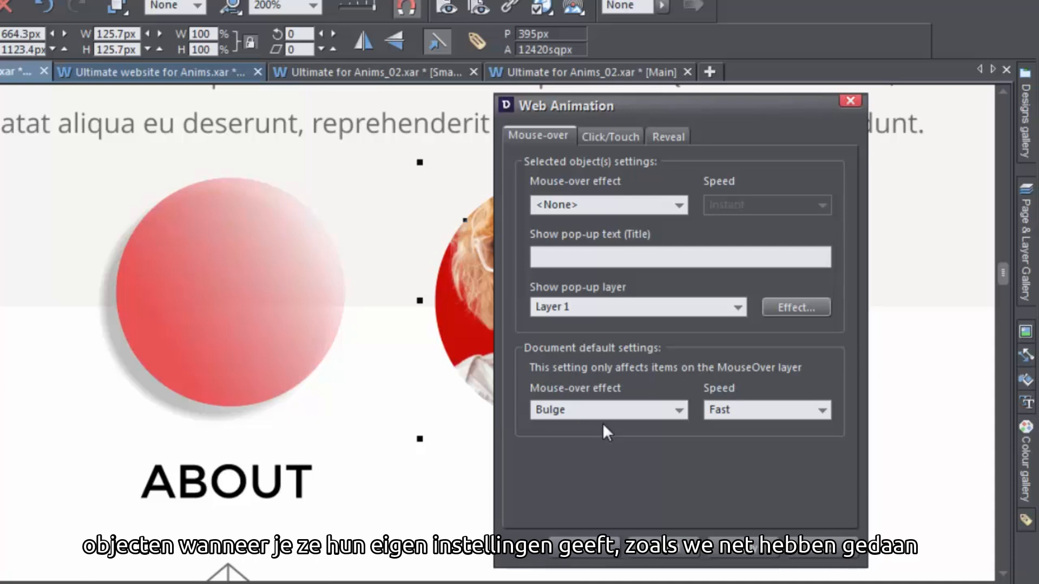
Step: Examine the click effects available for the selected object and for the document defaults
click(625, 138)
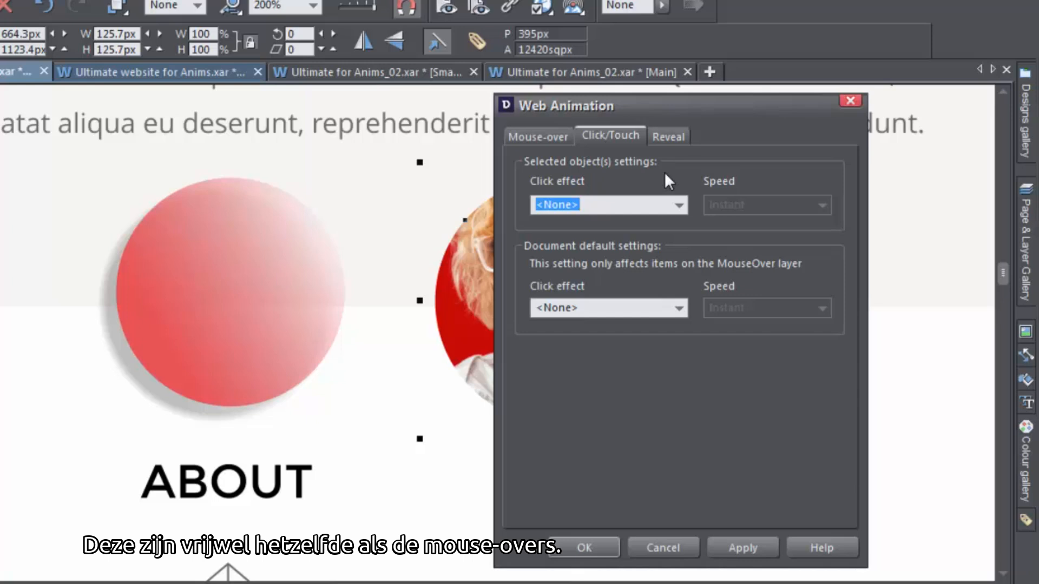
click(677, 204)
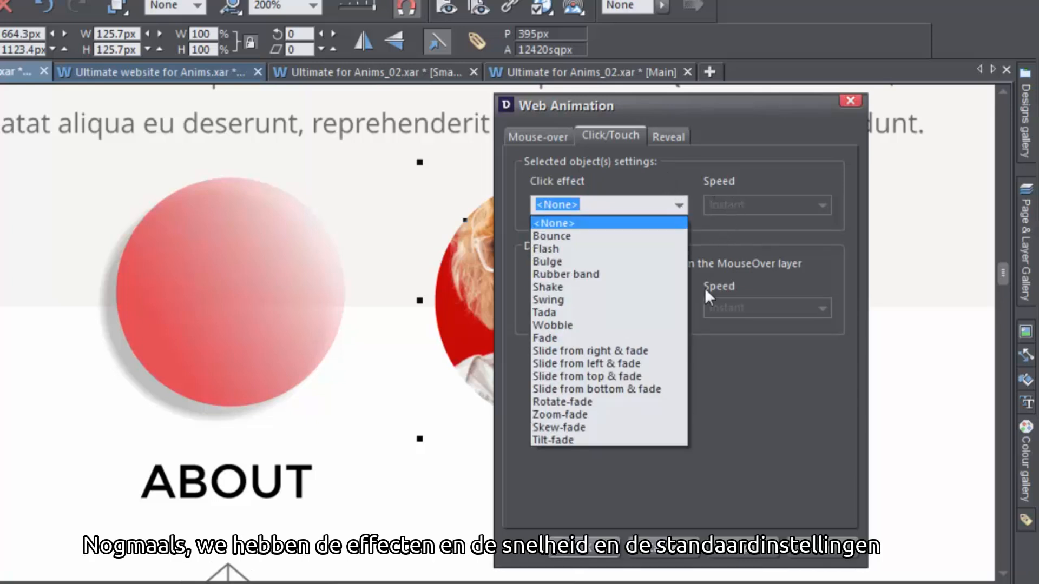
click(696, 364)
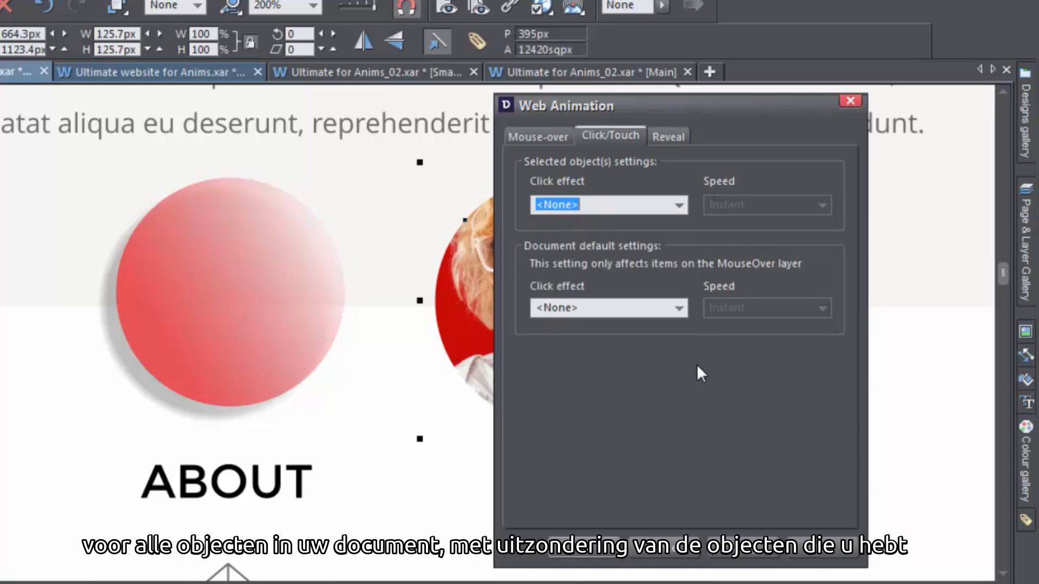
click(677, 308)
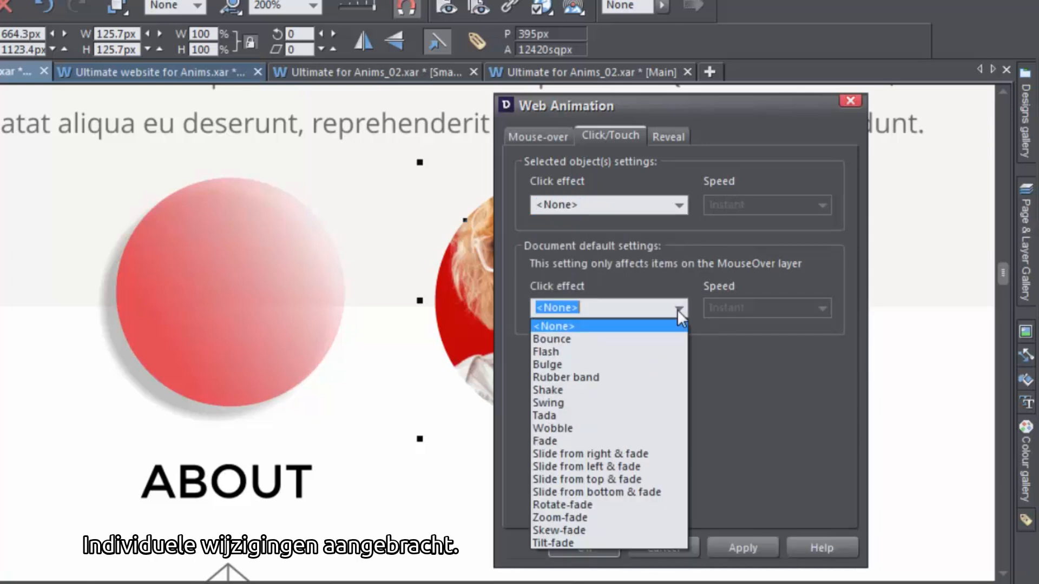
click(677, 309)
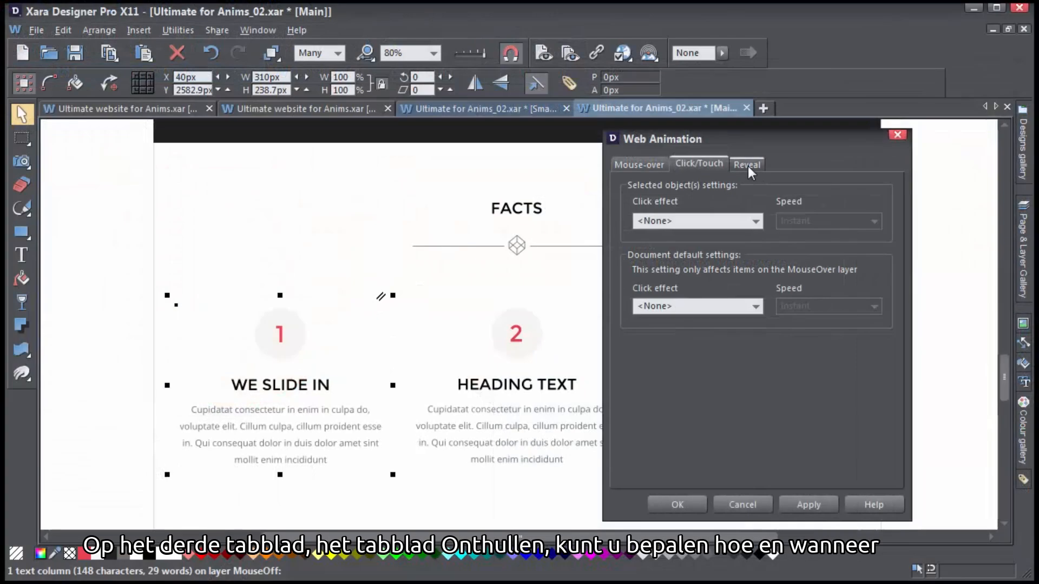
Step: Set the reveal animation of the WE SLIDE IN text block to Slide in from left and check it in the preview
click(668, 137)
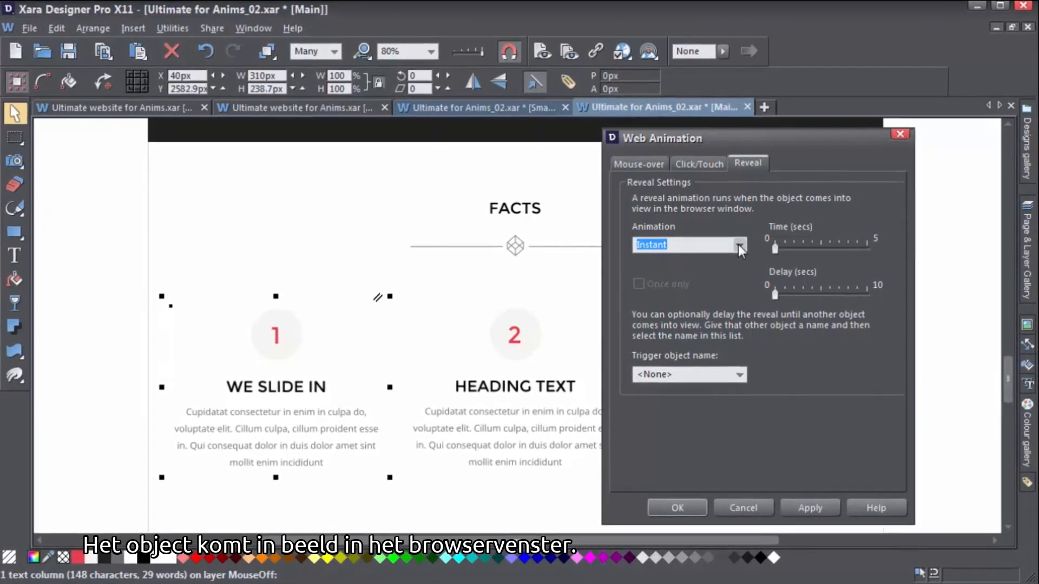
click(739, 244)
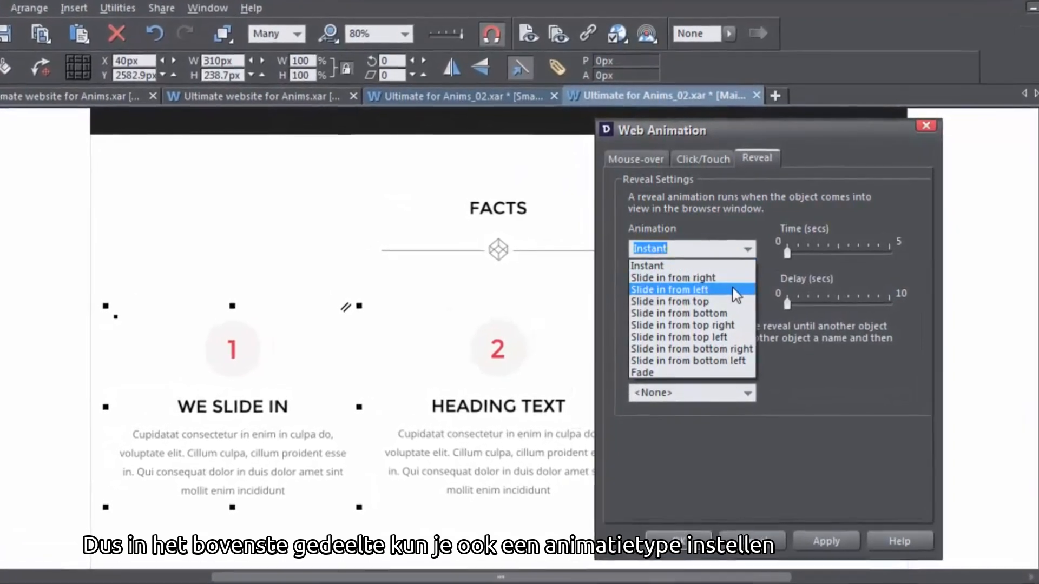
click(735, 286)
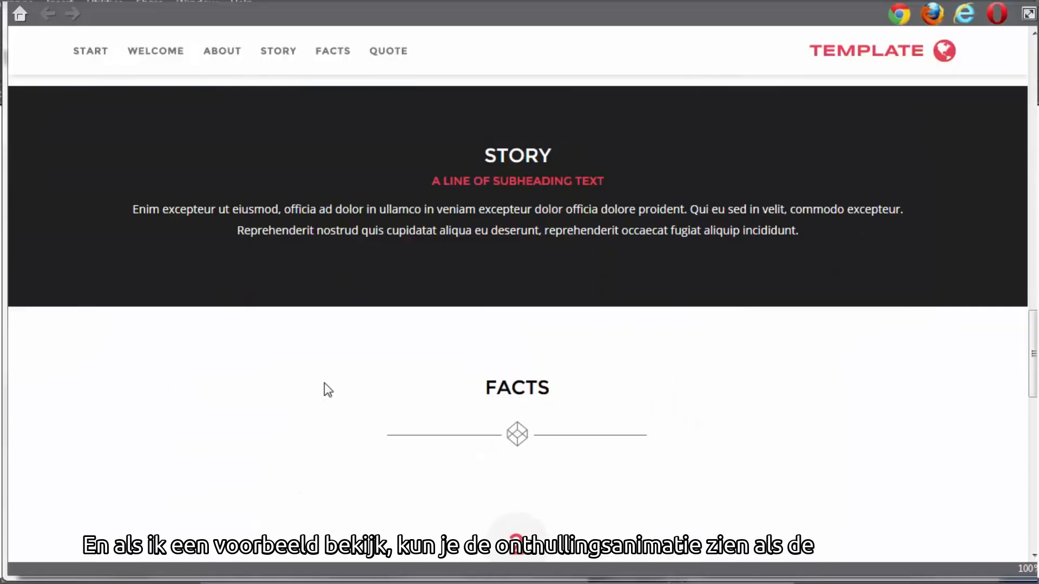
scroll(324, 382, down, 3)
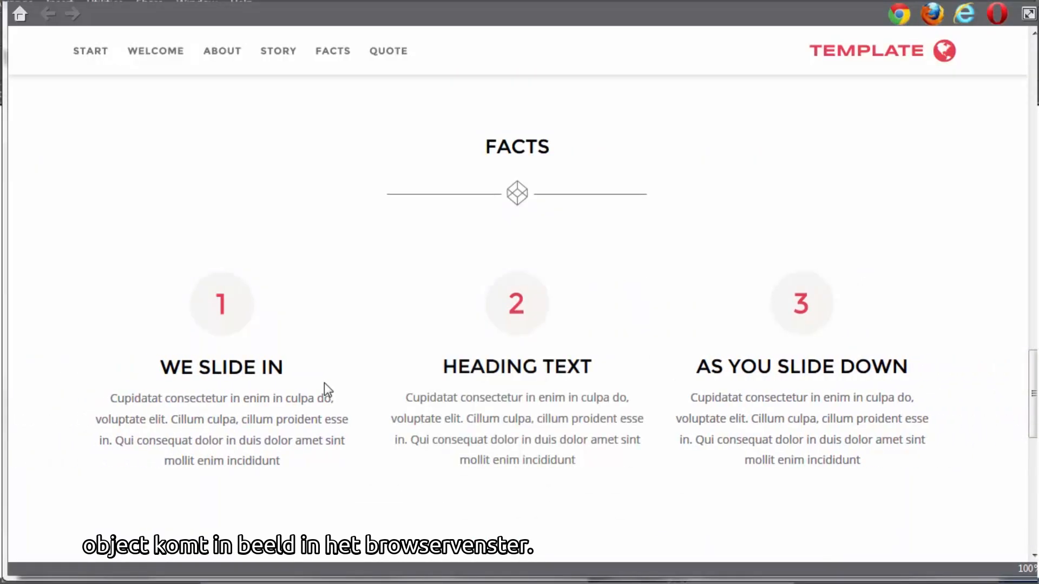
Step: Check the Facts section in the preview and set the WE SLIDE IN block's reveal animation to run once only
scroll(324, 383, down, 8)
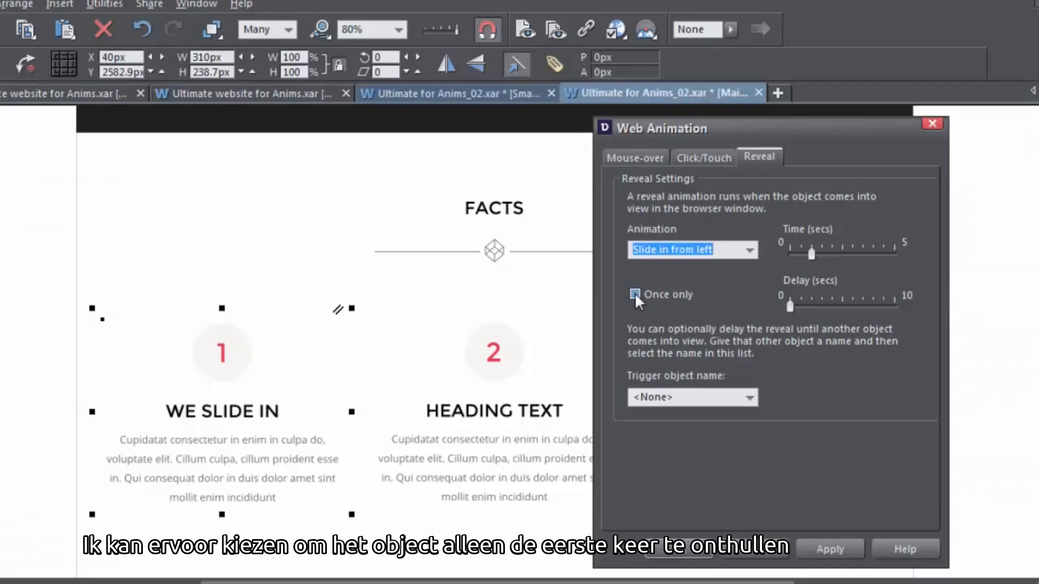
click(635, 295)
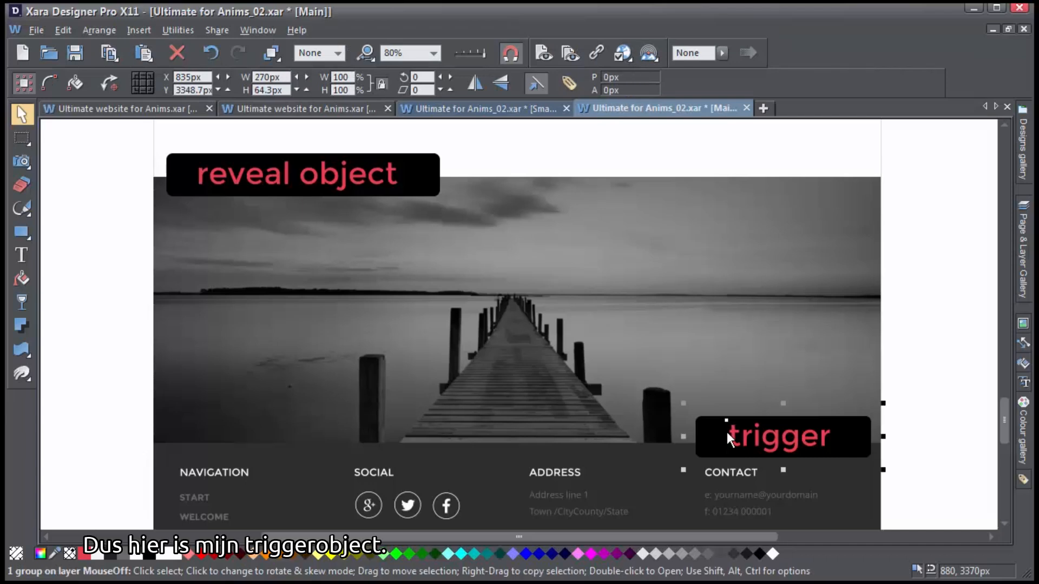
Step: Name the trigger label group "trigger" and apply that name as the trigger object for the pier photo's reveal animation
click(578, 92)
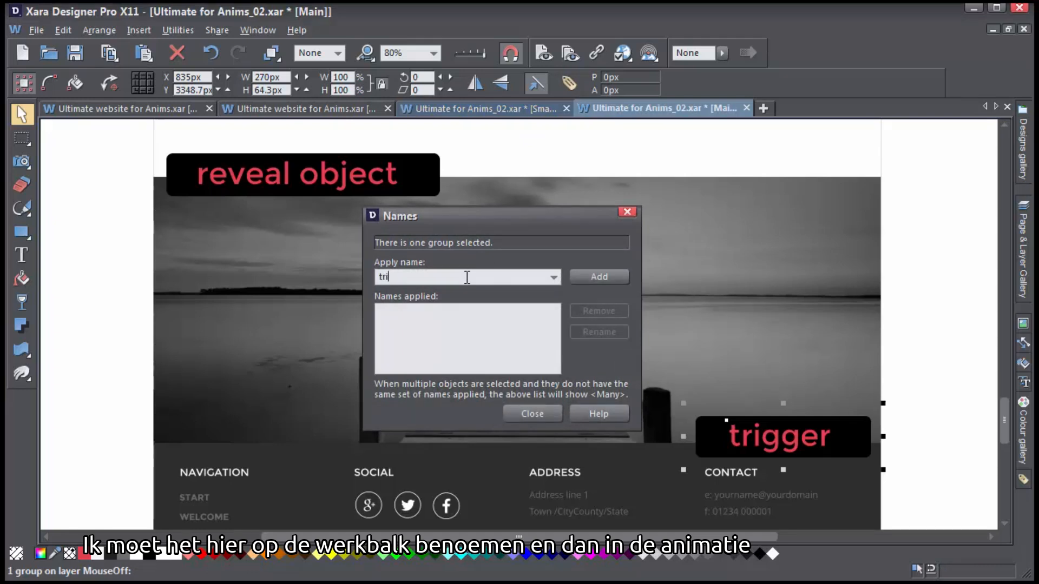
click(476, 370)
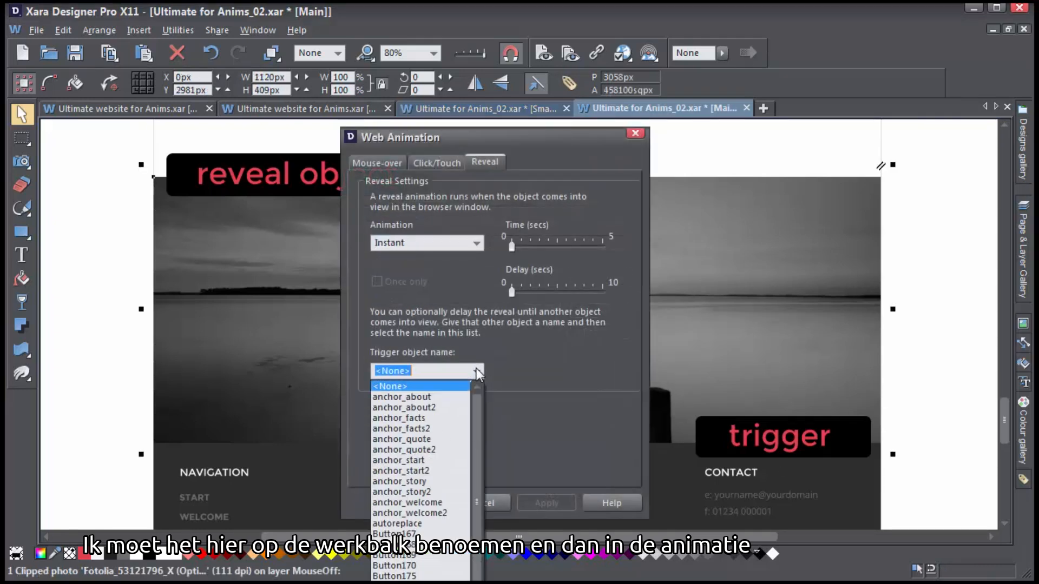
drag(477, 379, 488, 493)
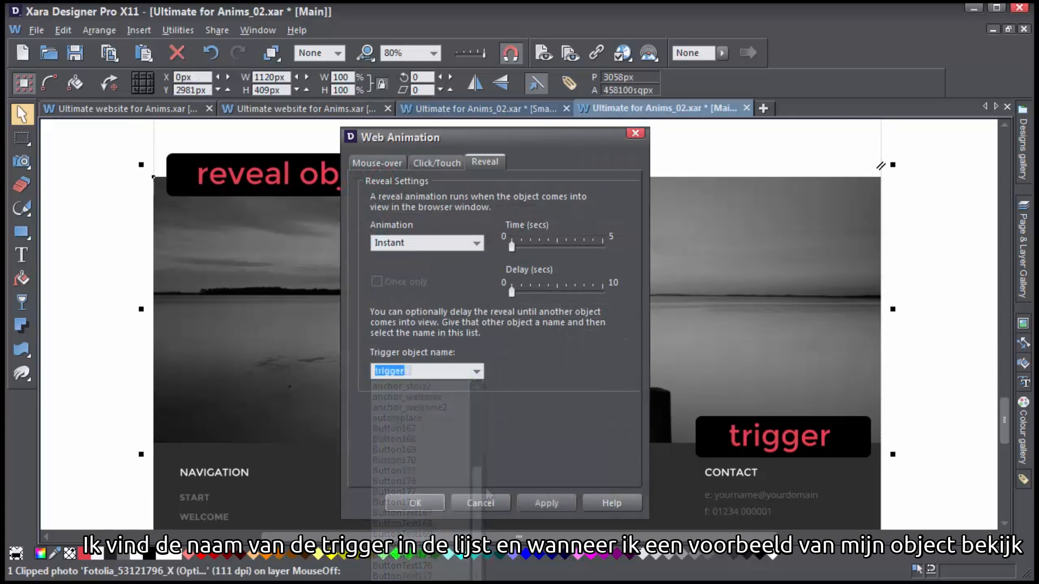
click(532, 509)
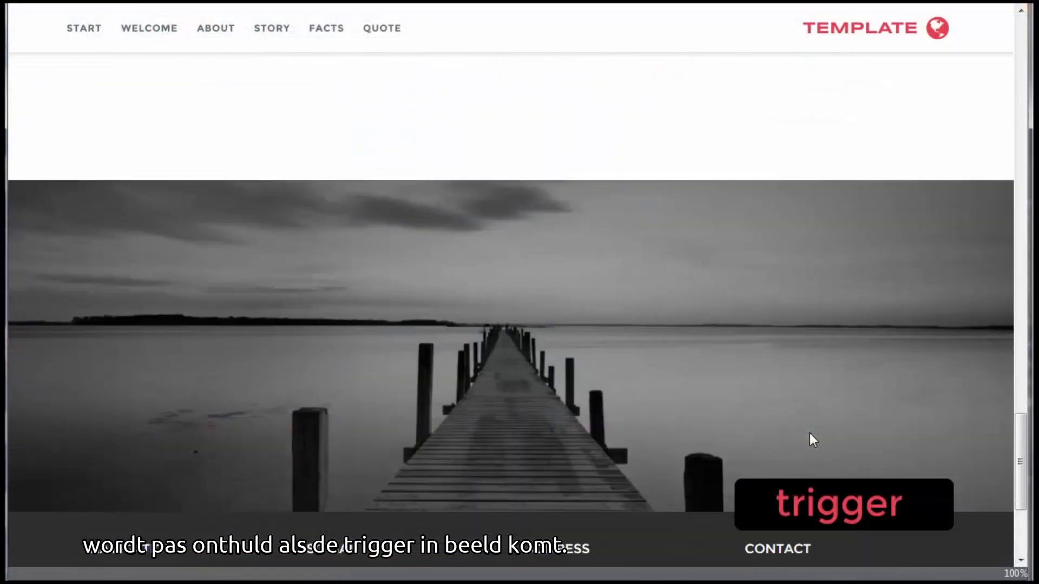
Step: Test the triggered reveal in the page preview by bringing the trigger label in and out of view
scroll(809, 432, down, 1)
scroll(808, 435, up, 2)
scroll(810, 434, up, 2)
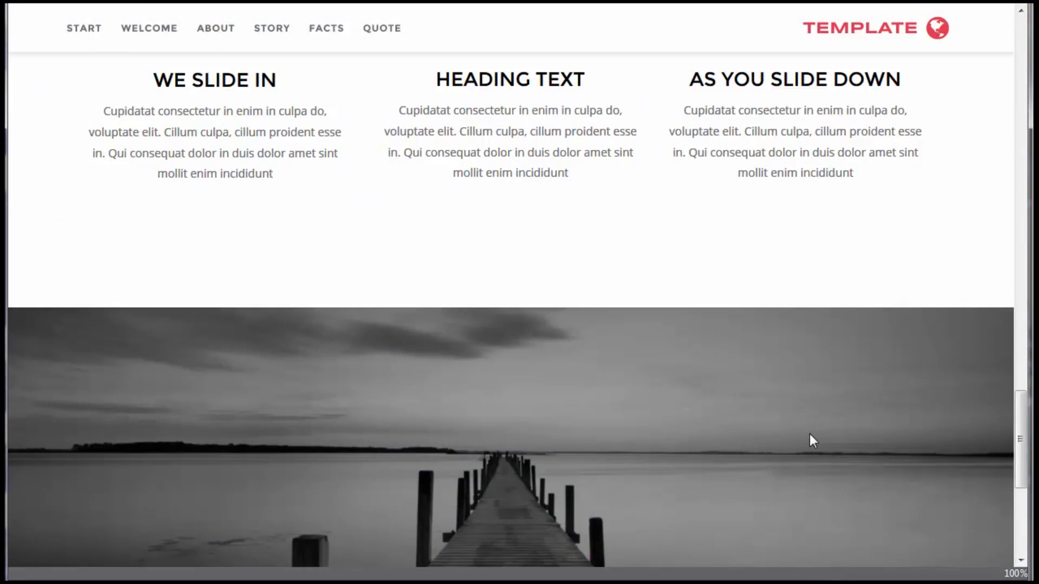
scroll(809, 434, down, 4)
scroll(809, 435, up, 2)
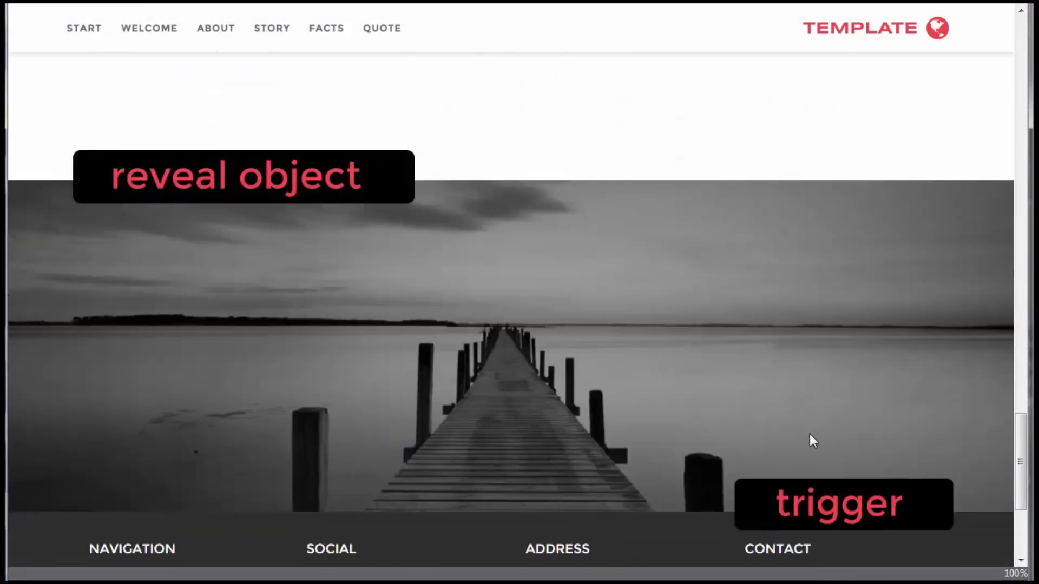
scroll(810, 434, down, 2)
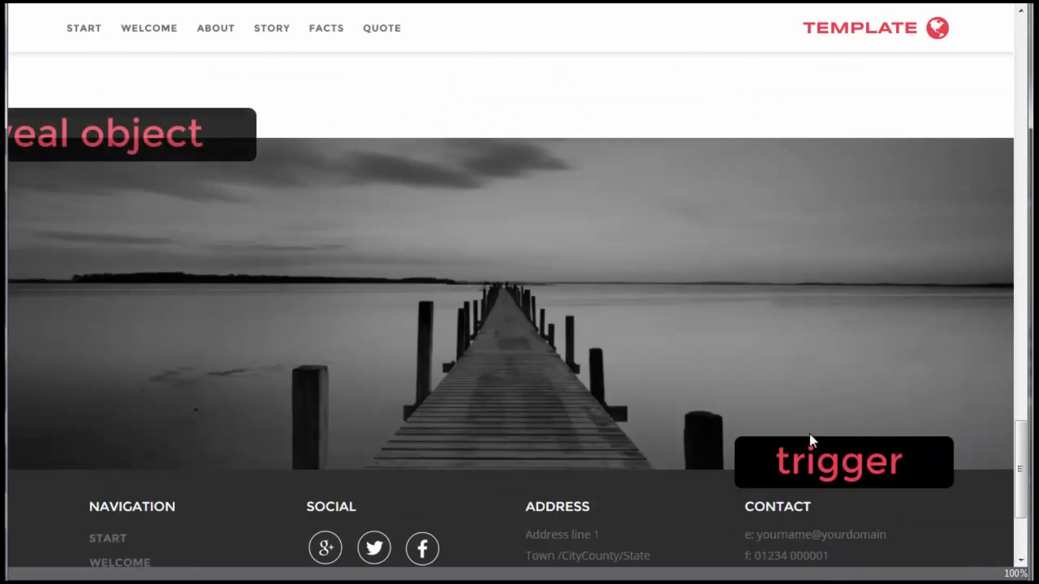